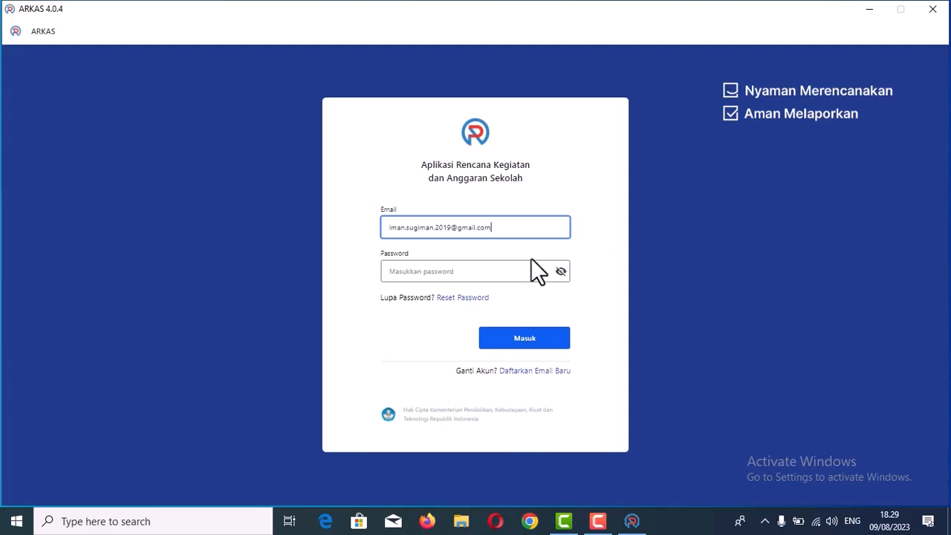
Enter the account password and sign in.
{"action": "left_click", "coordinate": [529, 268]}
{"action": "type", "text": "************"}
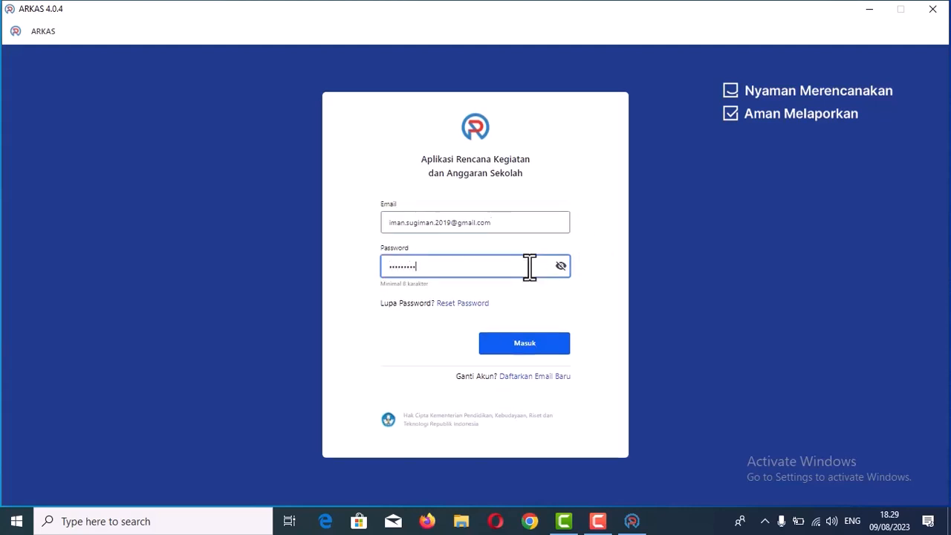
{"action": "type", "text": "*"}
{"action": "left_click", "coordinate": [503, 343]}
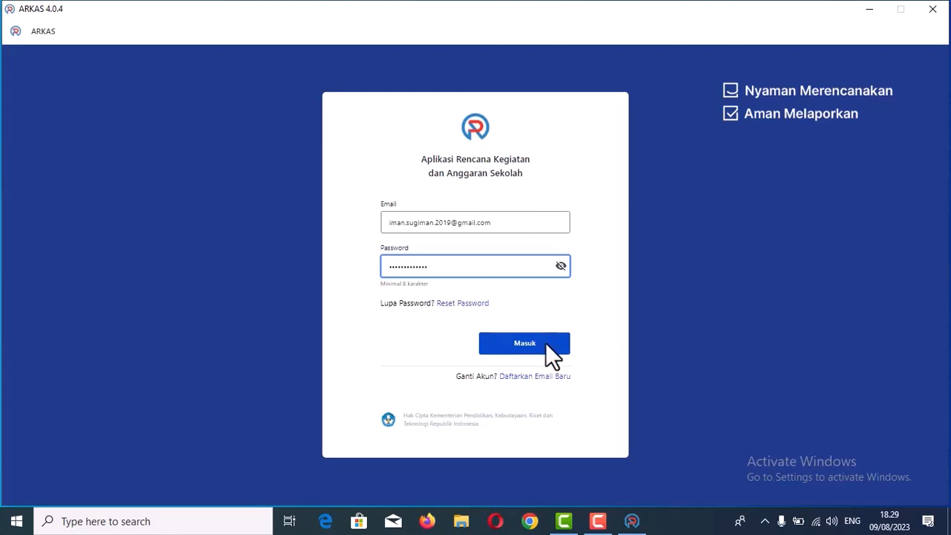
{"action": "key", "text": "Return"}
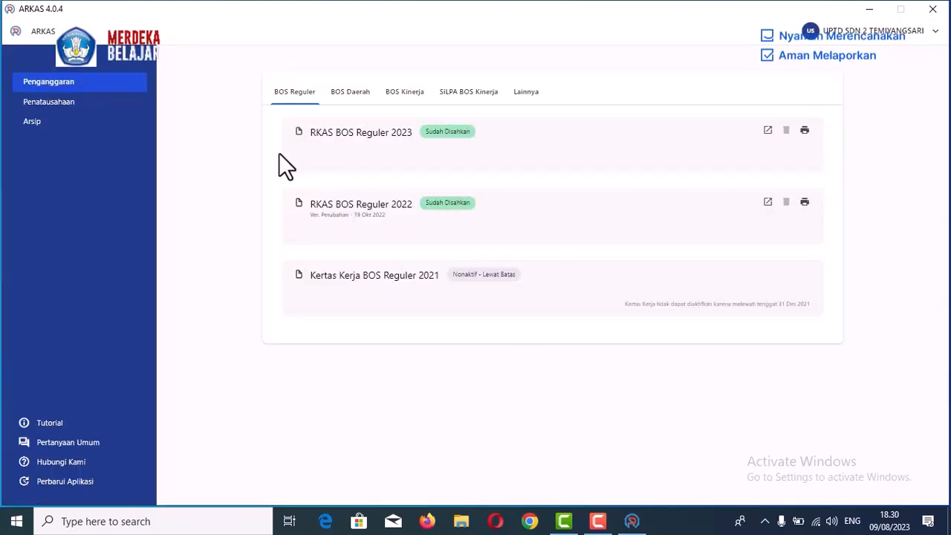
Add and save the BOS Reguler Tahap 2 fund receipt under BKU BOS Reguler 2023, confirming the entry and closing the receipt window.
{"action": "left_click", "coordinate": [73, 105]}
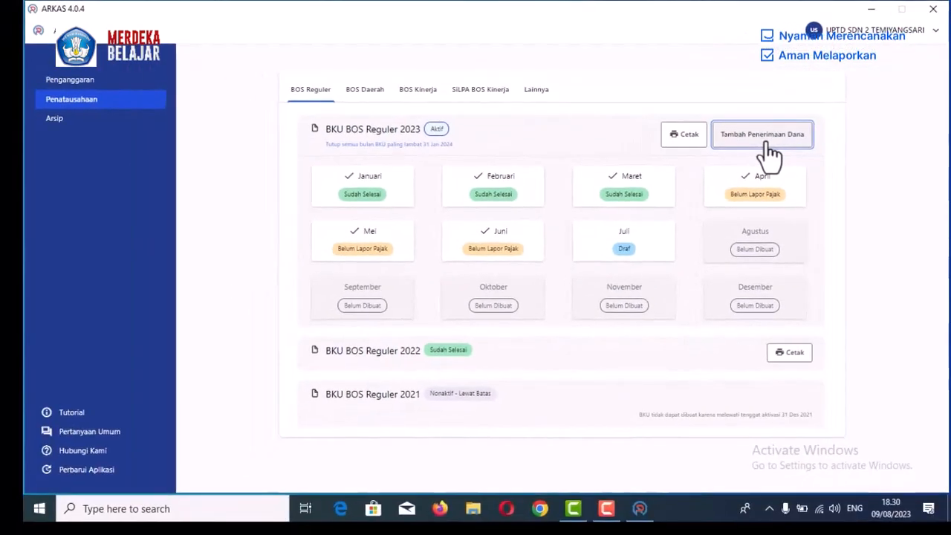
{"action": "left_click", "coordinate": [765, 137]}
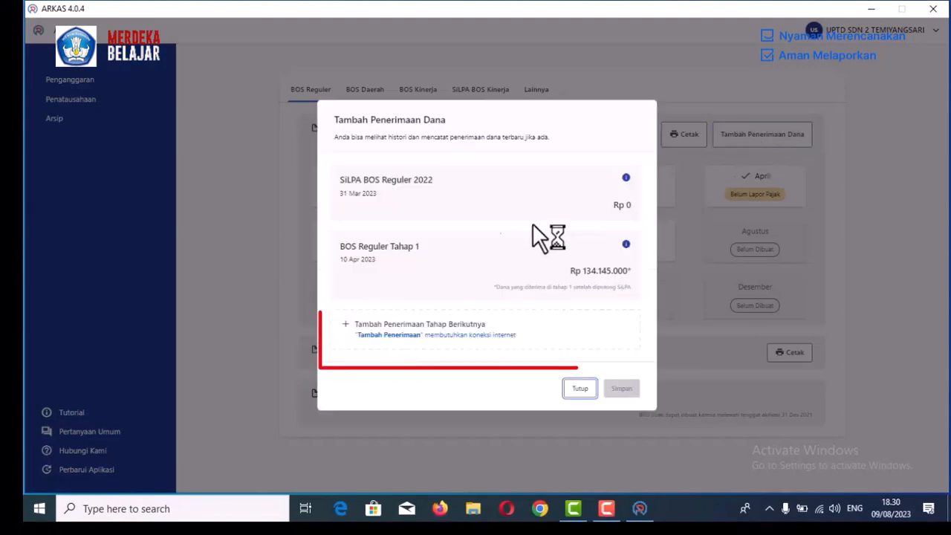
{"action": "left_click", "coordinate": [424, 335]}
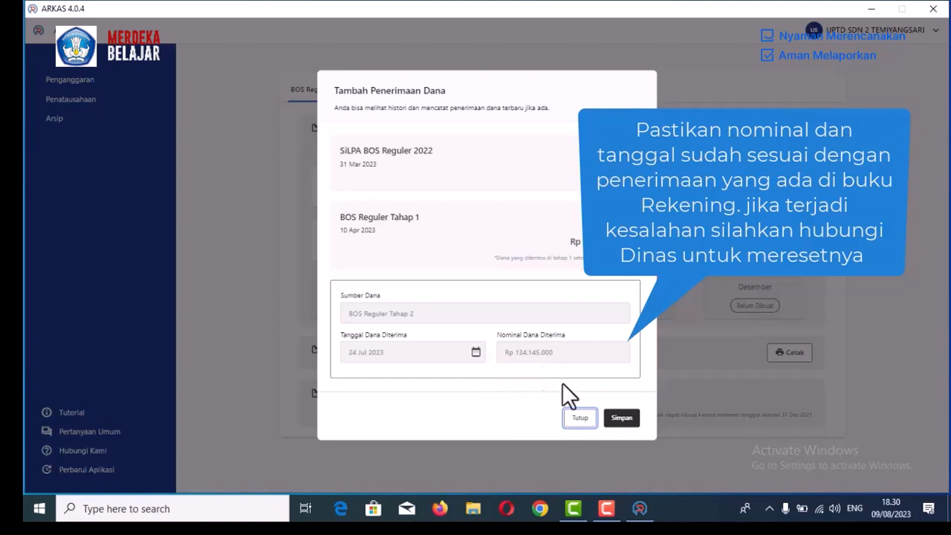
{"action": "left_click", "coordinate": [617, 428]}
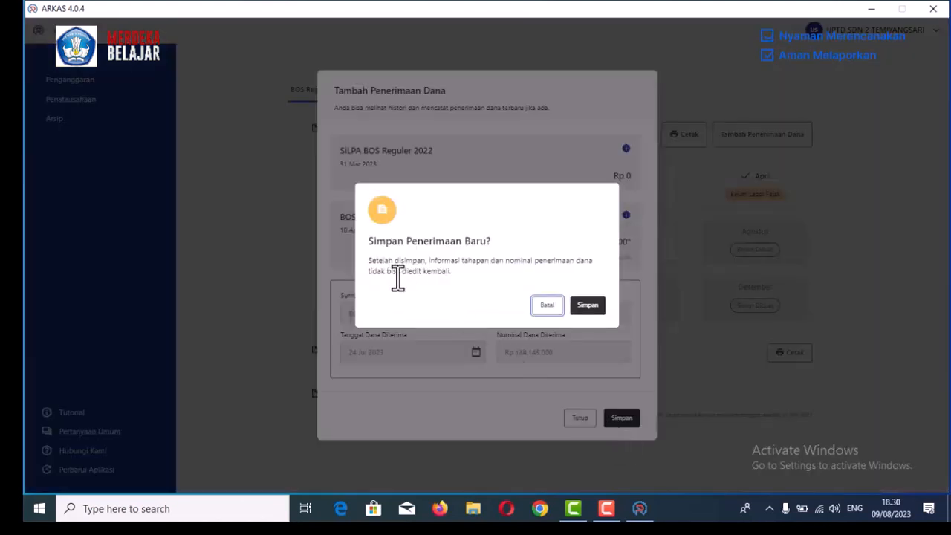
{"action": "left_click", "coordinate": [592, 312]}
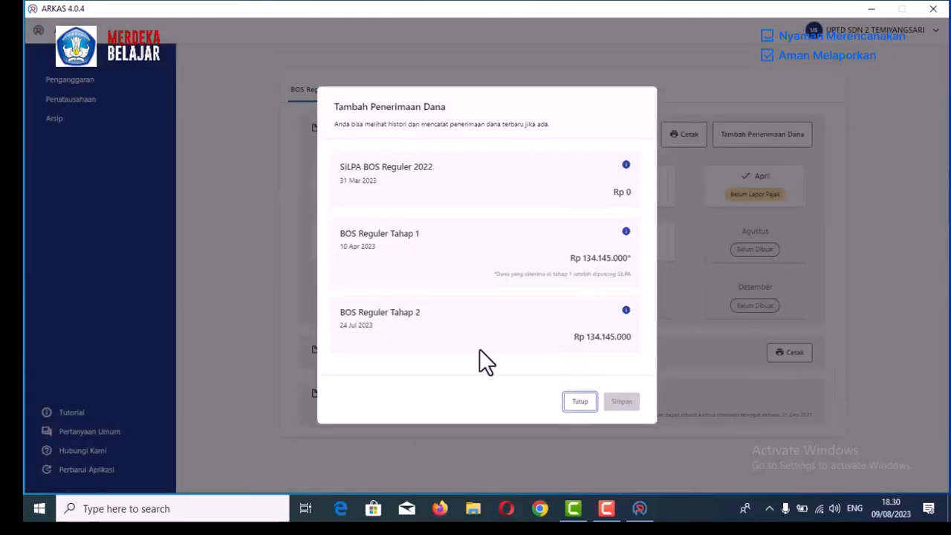
{"action": "left_click", "coordinate": [580, 402]}
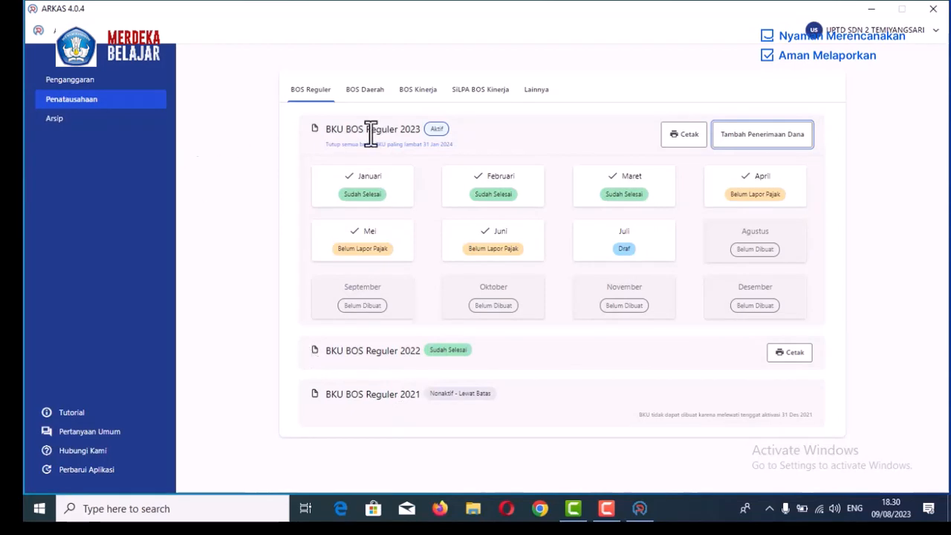
Examine the fund balances in the July 2023 BKU and the July budget items in RKAS BOS Reguler 2023.
{"action": "left_click", "coordinate": [624, 253]}
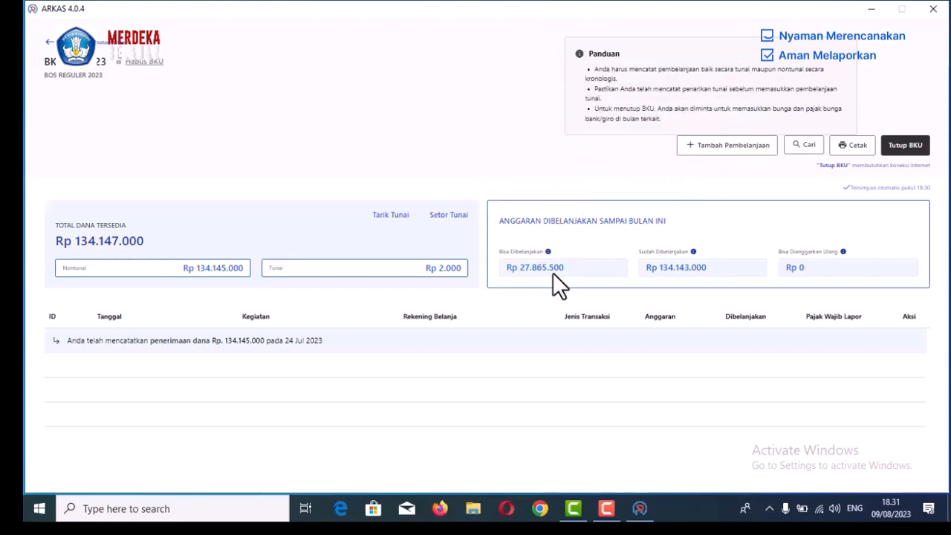
{"action": "left_click", "coordinate": [51, 45]}
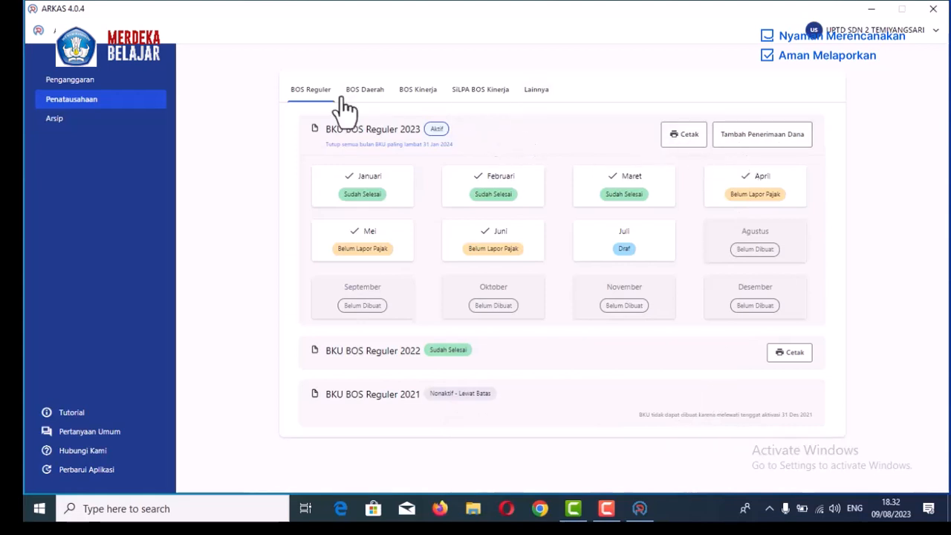
{"action": "left_click", "coordinate": [68, 82]}
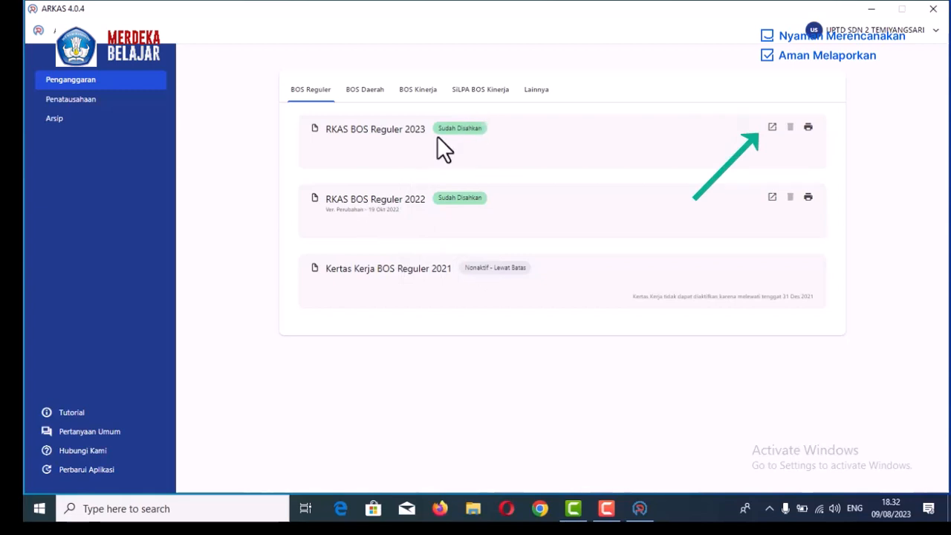
{"action": "left_click", "coordinate": [772, 130]}
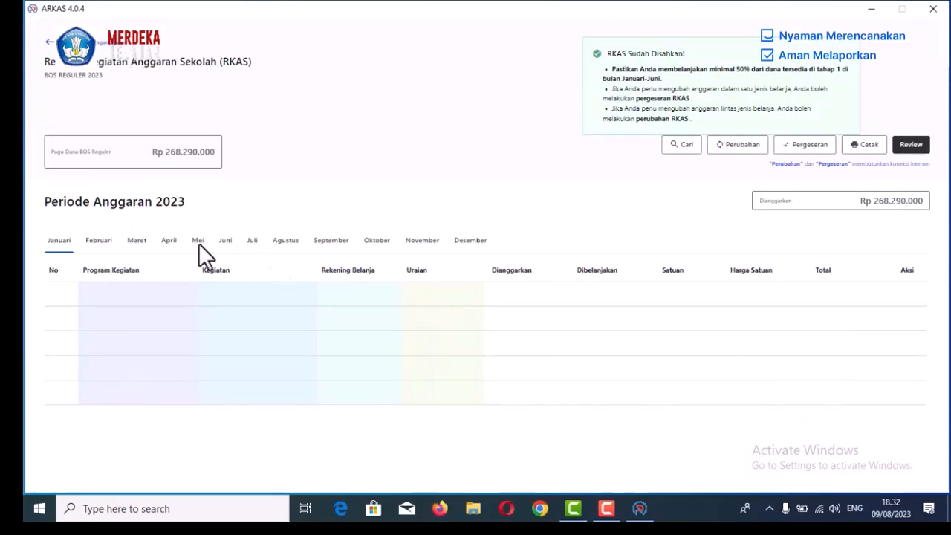
{"action": "left_click", "coordinate": [251, 242]}
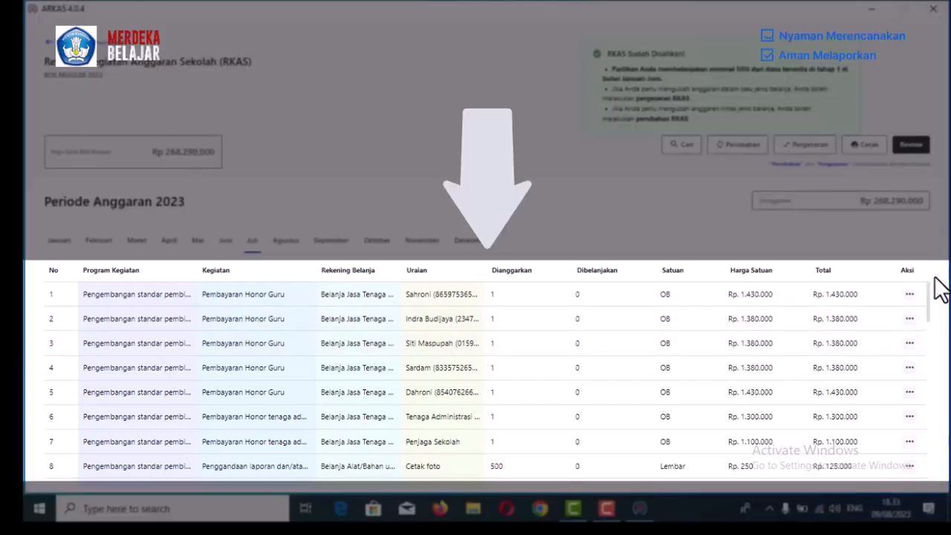
{"action": "left_click_drag", "start_coordinate": [930, 291], "coordinate": [925, 352]}
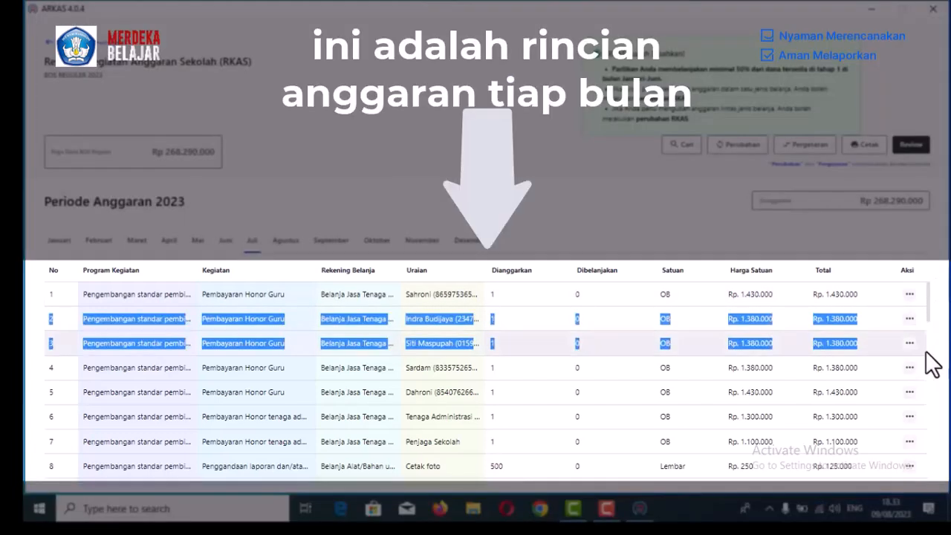
{"action": "left_click", "coordinate": [932, 347]}
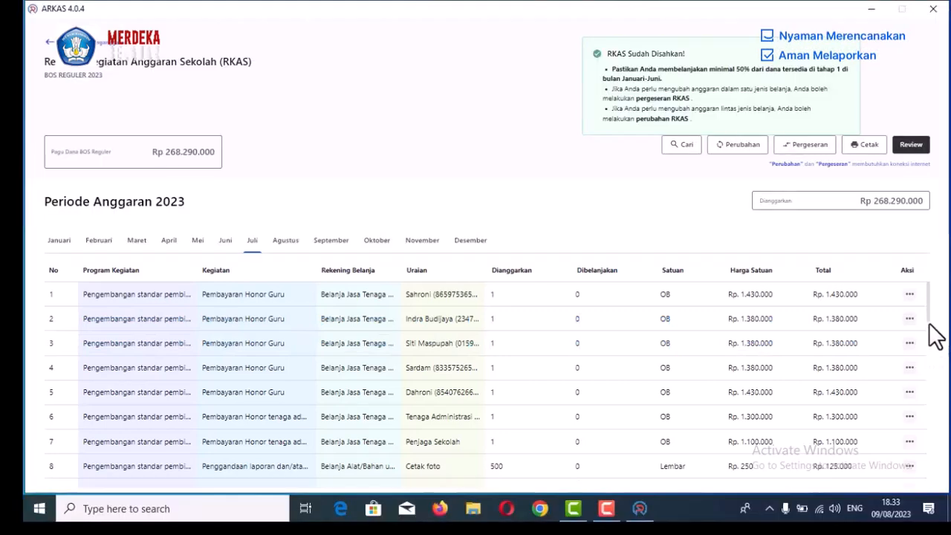
{"action": "left_click_drag", "start_coordinate": [928, 324], "coordinate": [931, 290]}
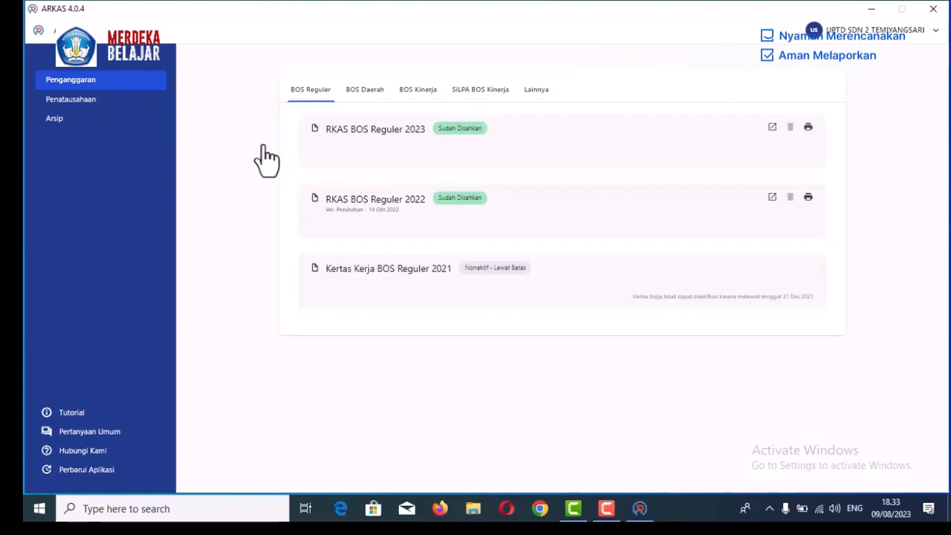
Record a cash withdrawal of Rp 134.145.000 dated 24 Jul 2023 in the July BKU for BOS Reguler 2023.
{"action": "left_click", "coordinate": [95, 100]}
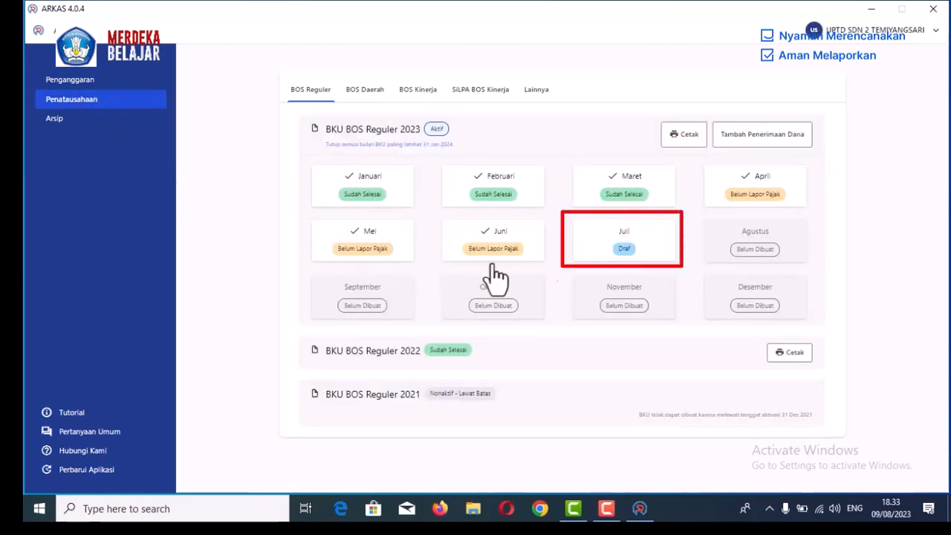
{"action": "left_click", "coordinate": [622, 250]}
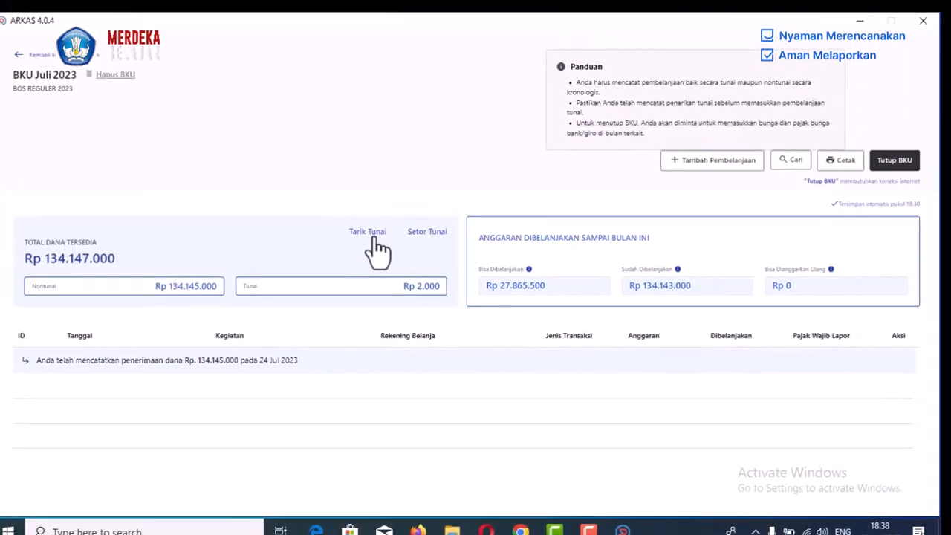
{"action": "left_click", "coordinate": [375, 236]}
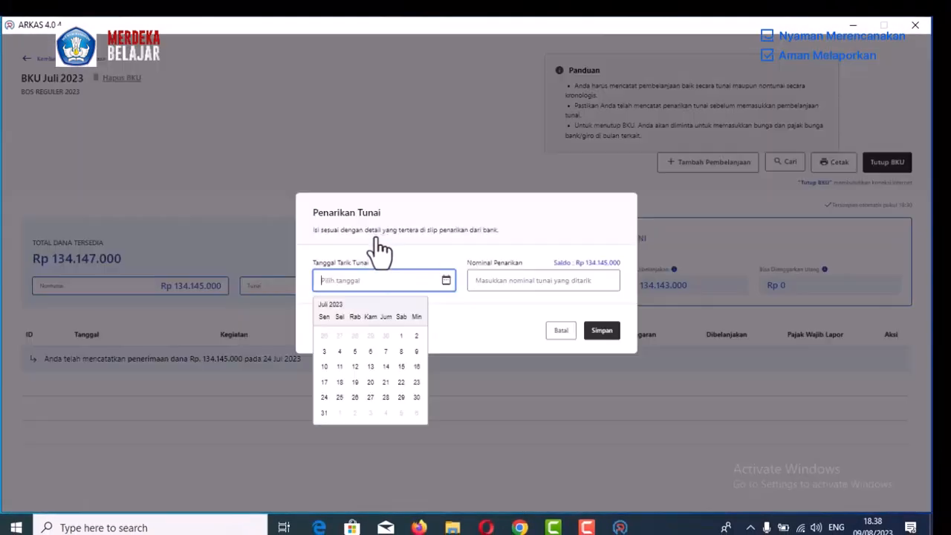
{"action": "left_click", "coordinate": [324, 398]}
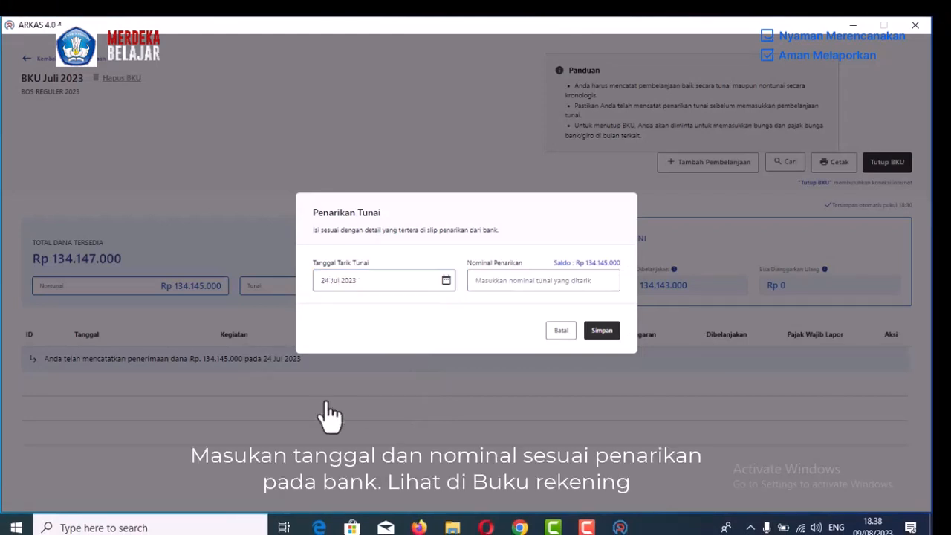
{"action": "left_click", "coordinate": [556, 282]}
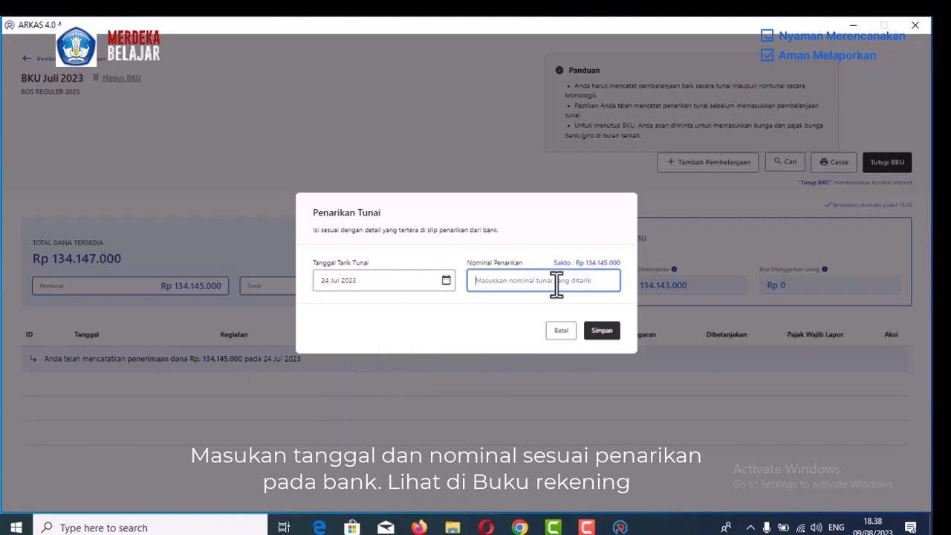
{"action": "type", "text": "1.34"}
{"action": "type", "text": "134.145.000"}
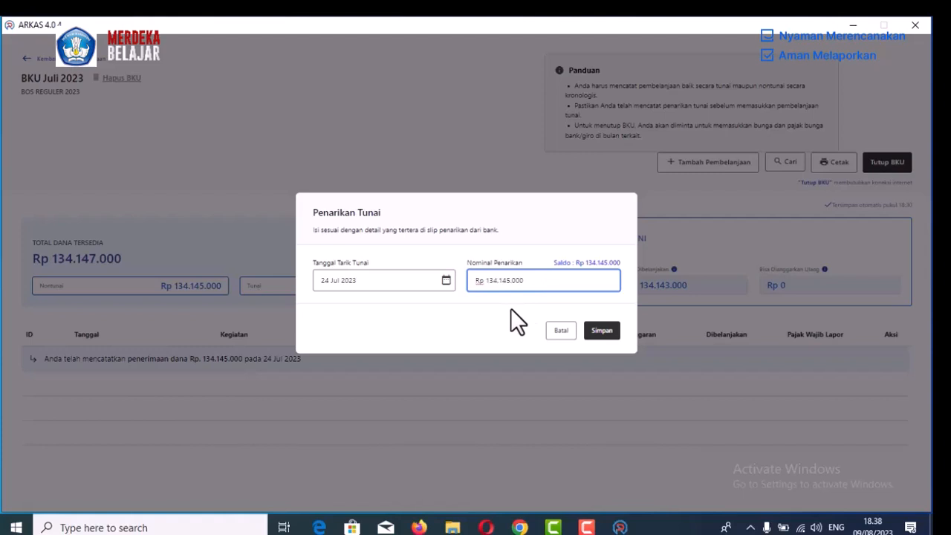
{"action": "left_click", "coordinate": [599, 334]}
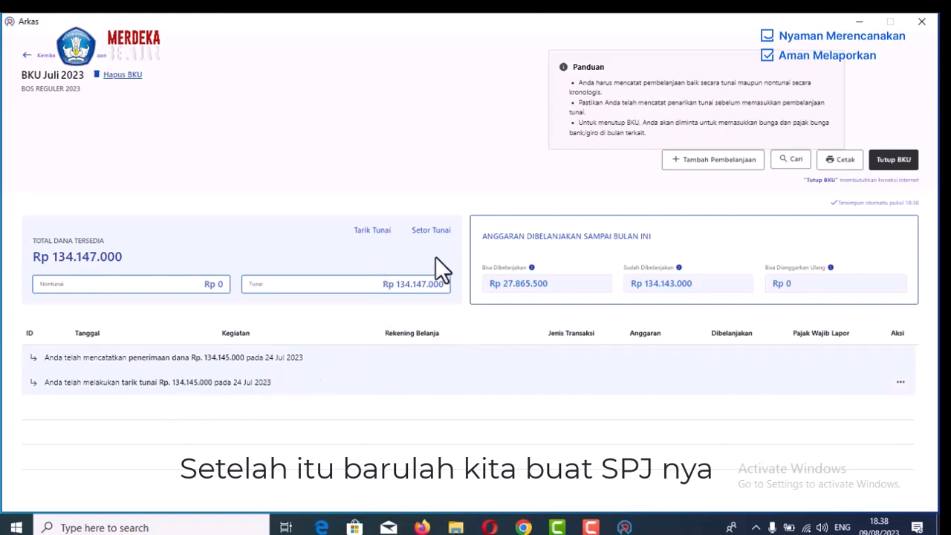
Start a new expenditure entry in the July BKU with transaction type Tunai and transaction date 31 Jul 2023.
{"action": "left_click", "coordinate": [699, 162]}
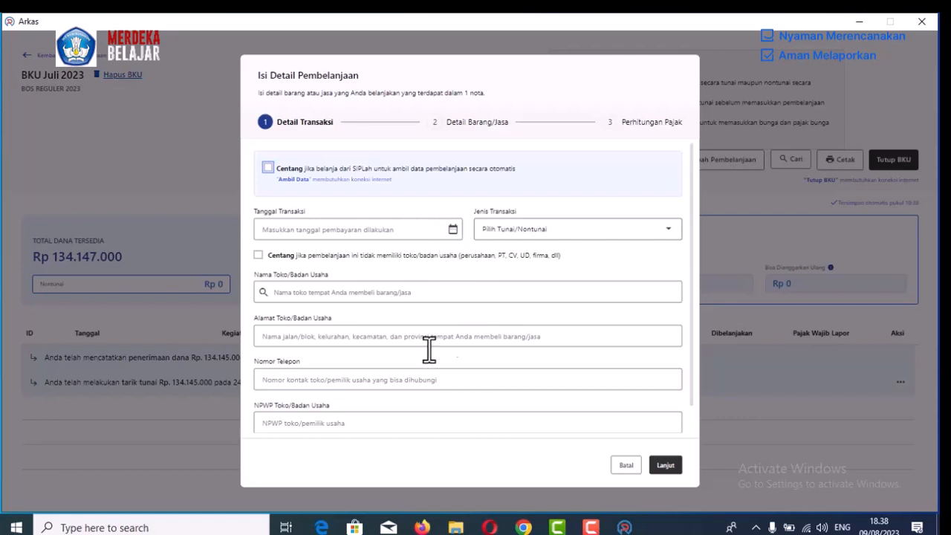
{"action": "left_click", "coordinate": [491, 228]}
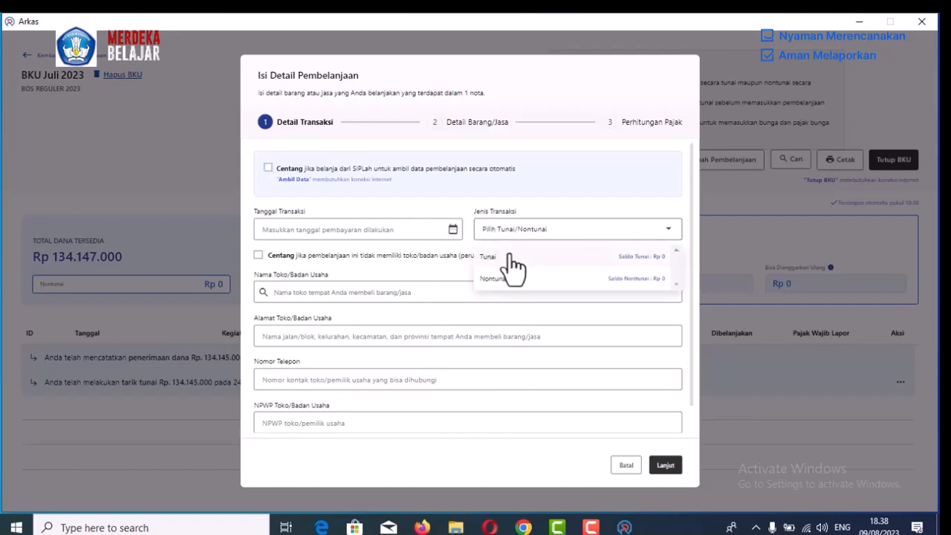
{"action": "left_click", "coordinate": [510, 255]}
{"action": "left_click", "coordinate": [453, 229]}
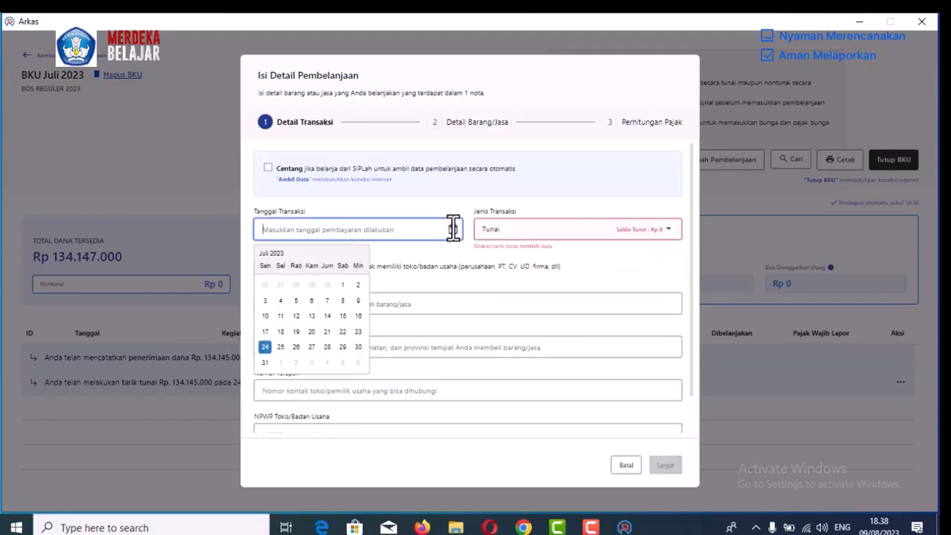
{"action": "left_click", "coordinate": [265, 362]}
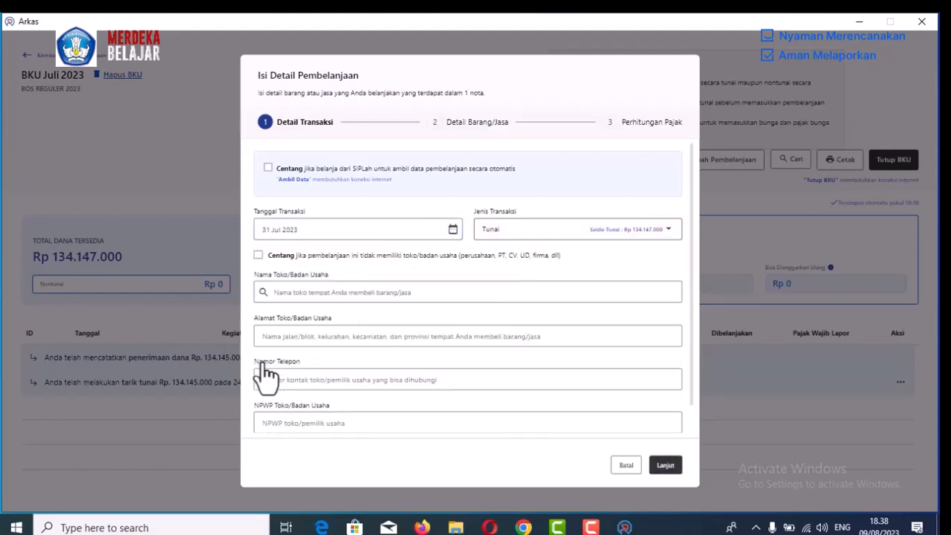
Select Toko Prima as the store for the expenditure and continue to the goods and services details.
{"action": "left_click", "coordinate": [361, 295]}
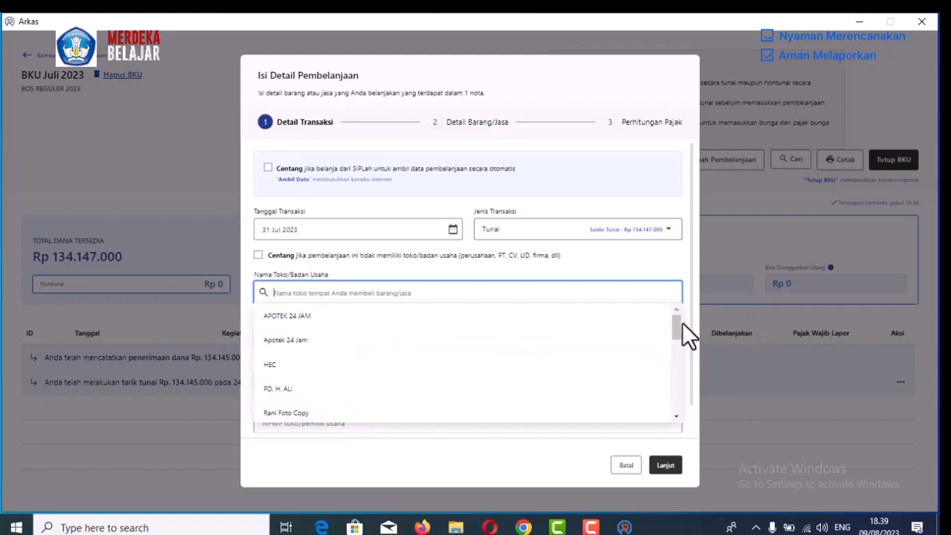
{"action": "left_click_drag", "start_coordinate": [678, 322], "coordinate": [679, 376]}
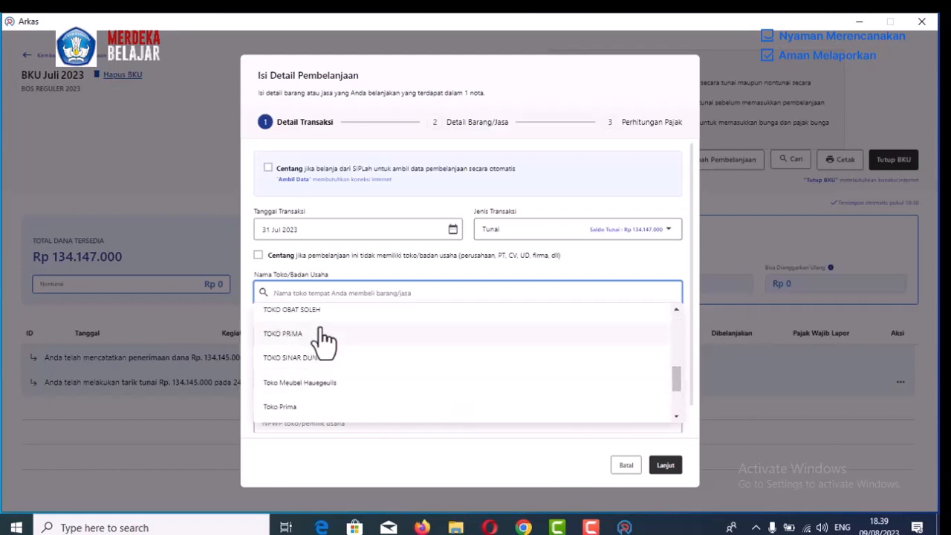
{"action": "left_click", "coordinate": [324, 406]}
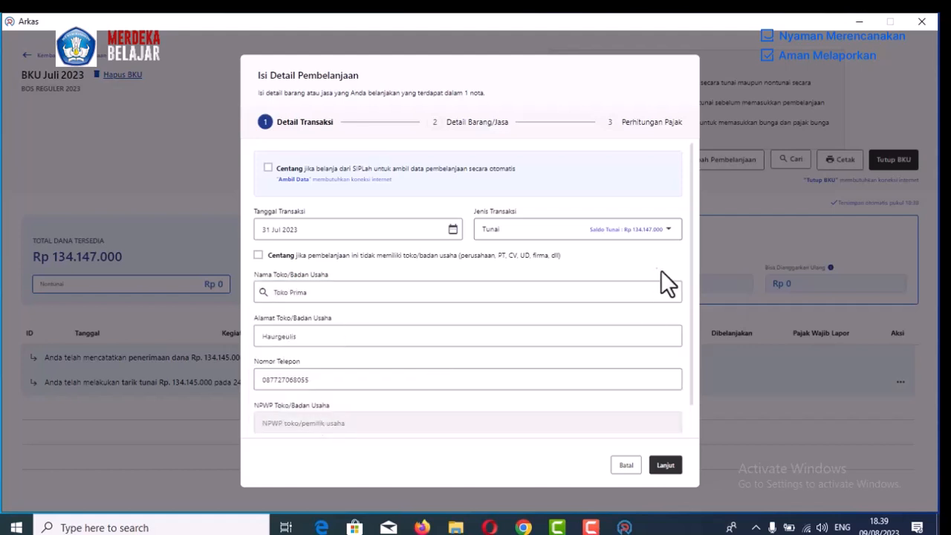
{"action": "scroll", "coordinate": [690, 277], "scroll_direction": "down", "scroll_amount": 1}
{"action": "left_click", "coordinate": [361, 418]}
{"action": "left_click", "coordinate": [666, 465]}
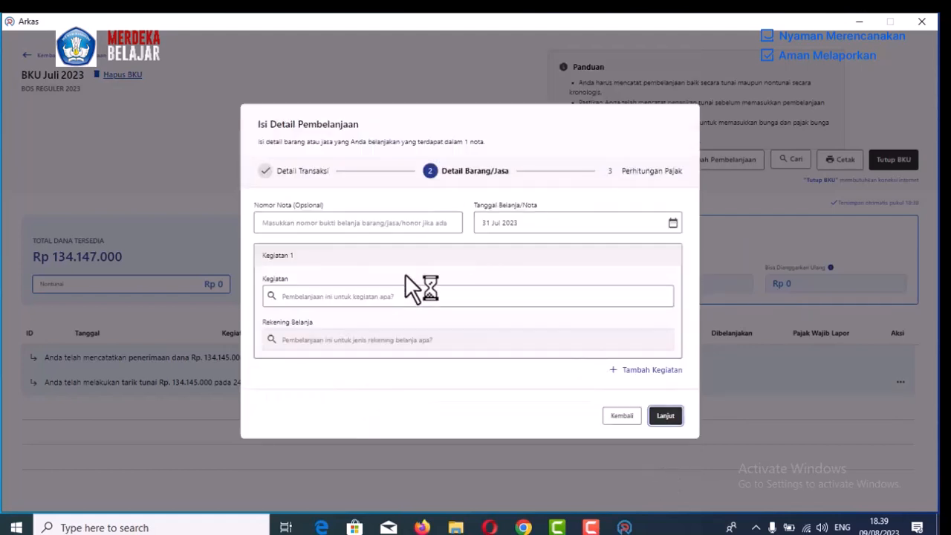
Look through the budgeted activities offered in the Kegiatan list for the first activity of the expenditure.
{"action": "left_click", "coordinate": [417, 296]}
{"action": "left_click_drag", "start_coordinate": [671, 353], "coordinate": [673, 405]}
{"action": "scroll", "coordinate": [670, 364], "scroll_direction": "down", "scroll_amount": 6}
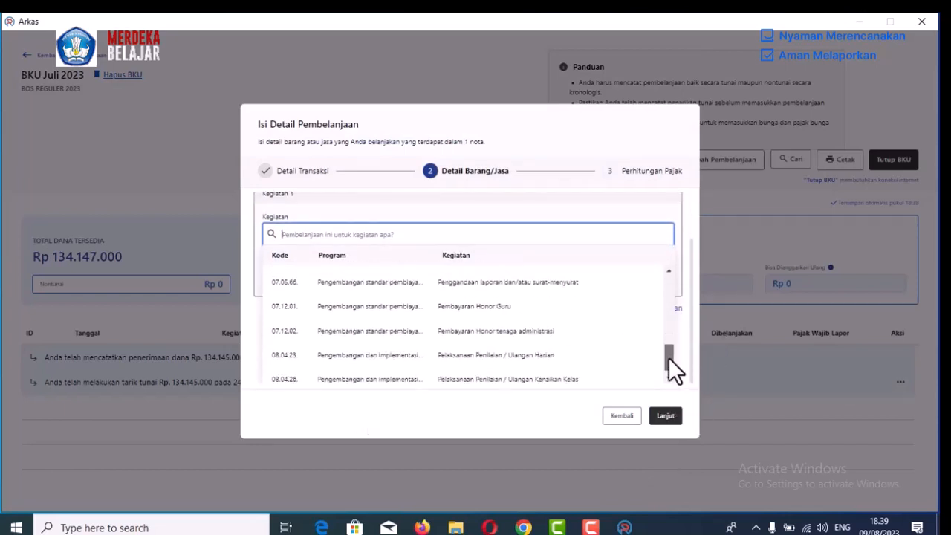
{"action": "left_click_drag", "start_coordinate": [669, 367], "coordinate": [672, 284]}
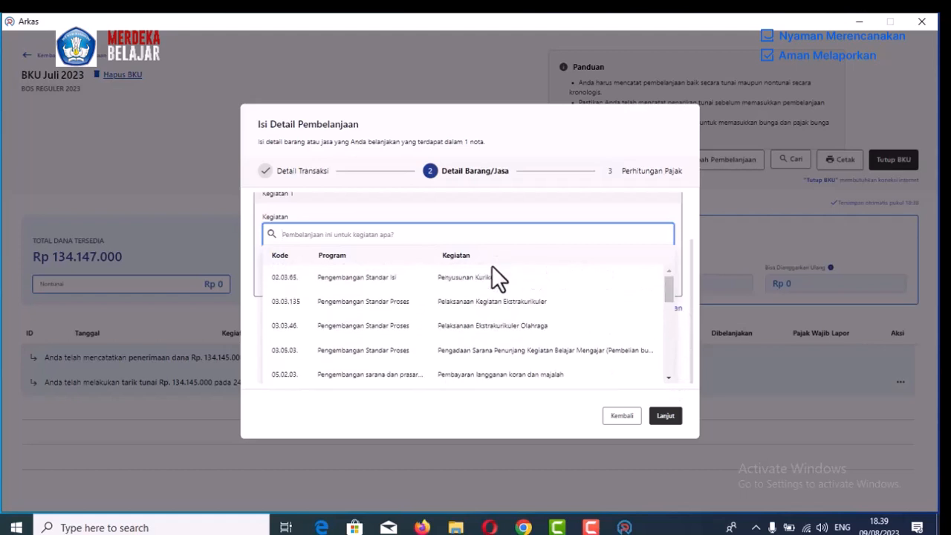
{"action": "scroll", "coordinate": [672, 271], "scroll_direction": "up", "scroll_amount": 2}
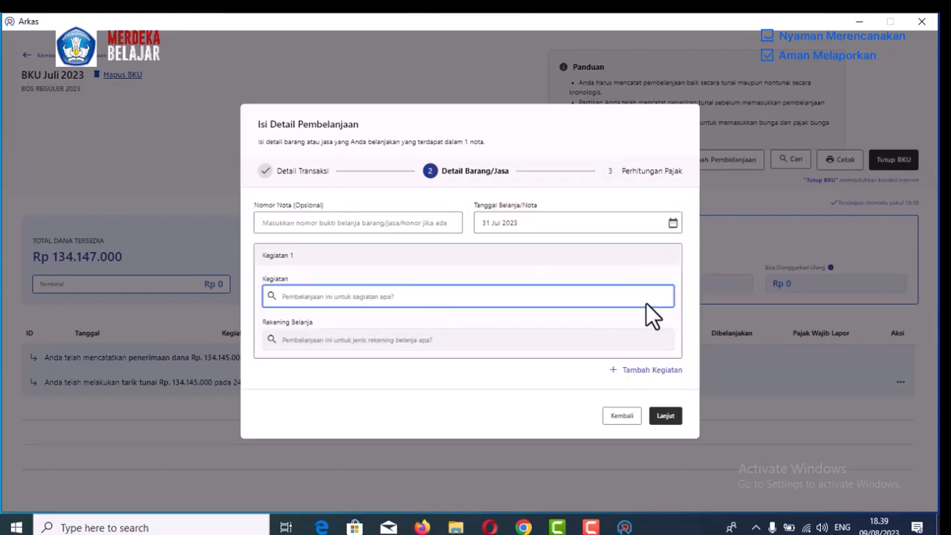
{"action": "left_click", "coordinate": [392, 300]}
Return to the transaction details, change the store to toko Berkah, and continue to the goods and services details.
{"action": "left_click", "coordinate": [623, 415]}
{"action": "left_click", "coordinate": [440, 292]}
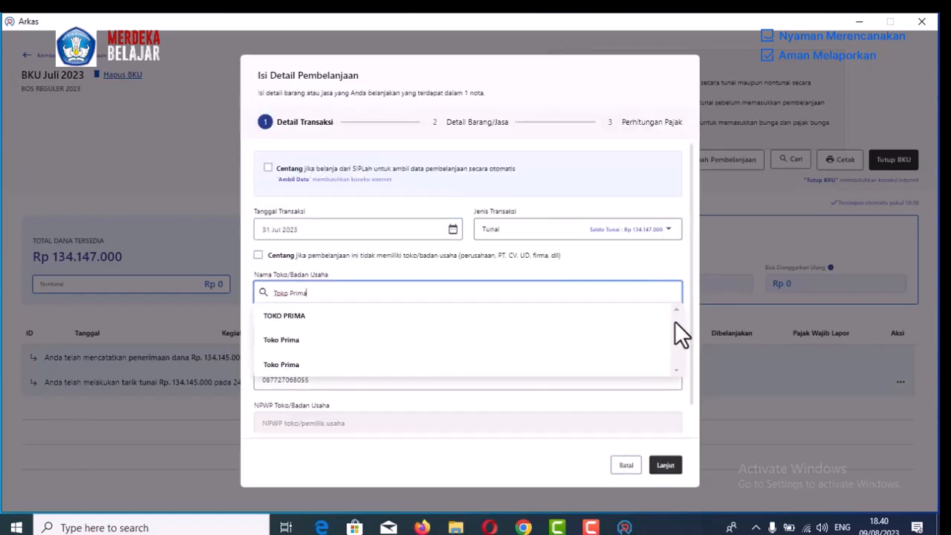
{"action": "left_click", "coordinate": [659, 294]}
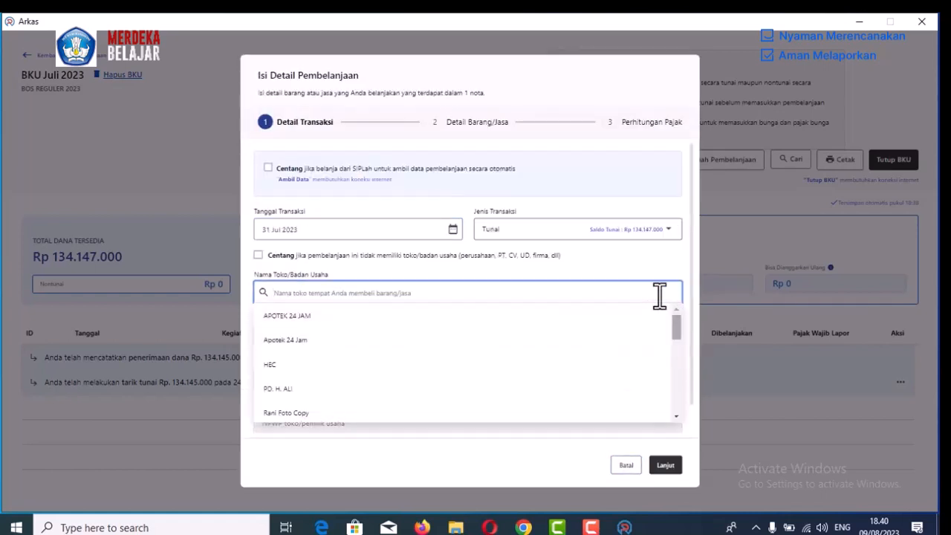
{"action": "left_click_drag", "start_coordinate": [677, 336], "coordinate": [678, 405]}
{"action": "left_click", "coordinate": [331, 411]}
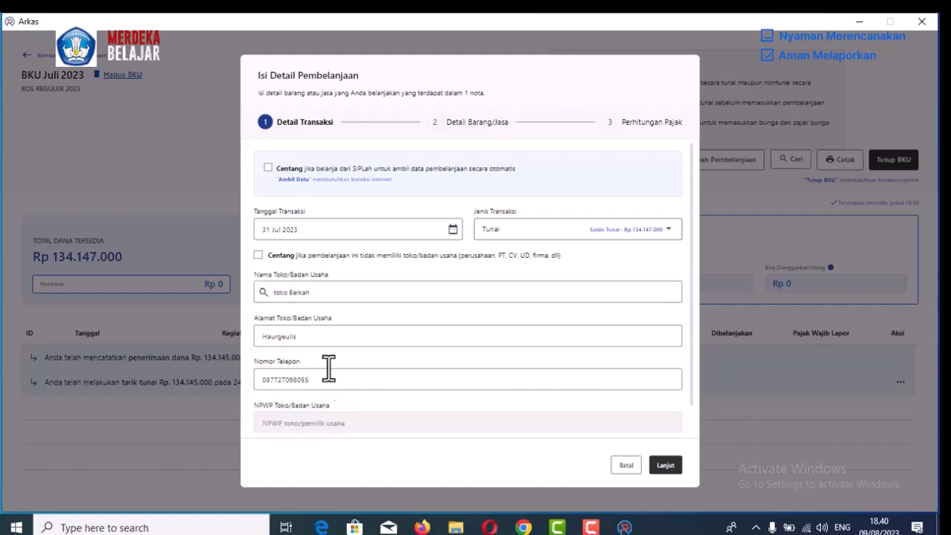
{"action": "scroll", "coordinate": [696, 344], "scroll_direction": "down", "scroll_amount": 2}
{"action": "left_click", "coordinate": [665, 465]}
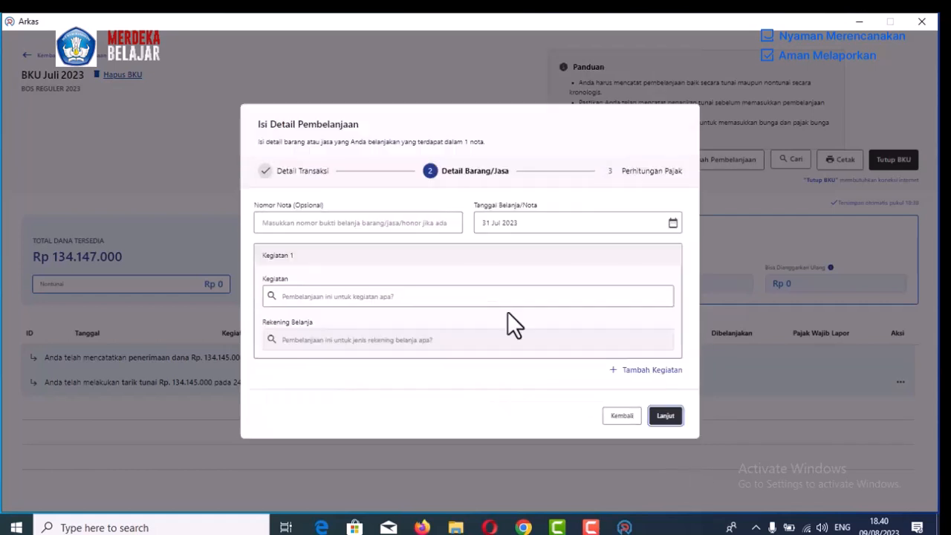
Set the activity to Pengadaan Alat Kebersihan and the expense account to Belanja Alat/Bahan untuk Kegiatan Kantor-Perabot Kantor.
{"action": "left_click", "coordinate": [465, 291]}
{"action": "left_click_drag", "start_coordinate": [668, 349], "coordinate": [656, 399]}
{"action": "left_click", "coordinate": [527, 364]}
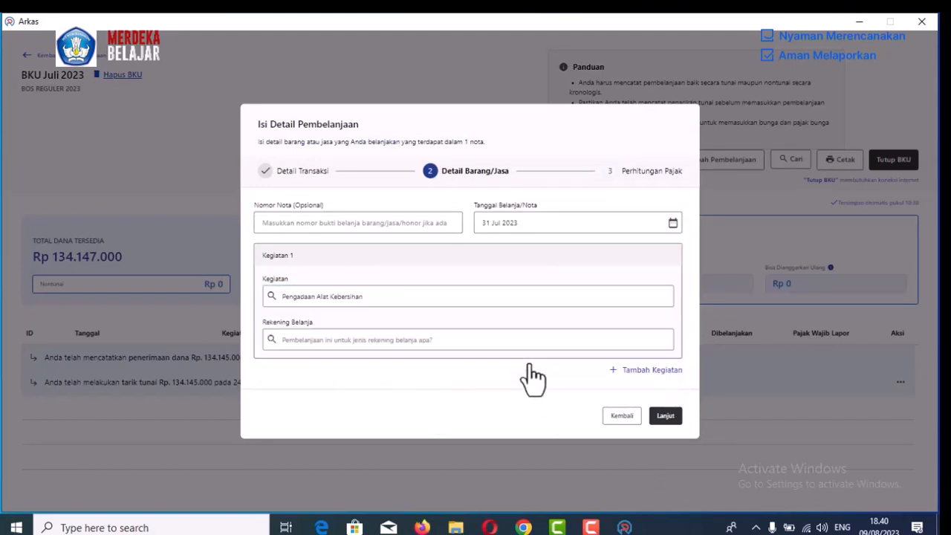
{"action": "left_click", "coordinate": [657, 339]}
{"action": "scroll", "coordinate": [686, 350], "scroll_direction": "down", "scroll_amount": 1}
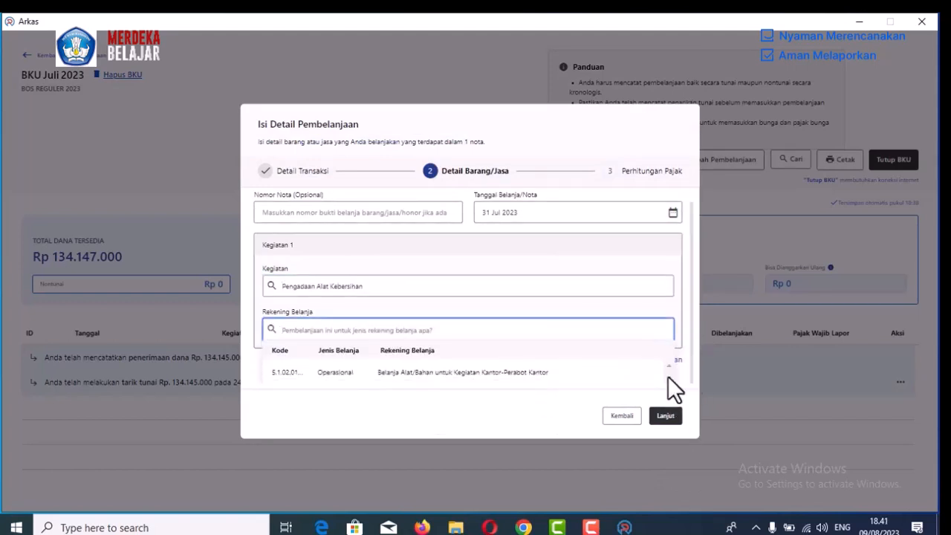
{"action": "left_click", "coordinate": [558, 371]}
Include all listed cleaning supply items at their maximum quantities and prices, and save the expenditure.
{"action": "scroll", "coordinate": [694, 342], "scroll_direction": "down", "scroll_amount": 2}
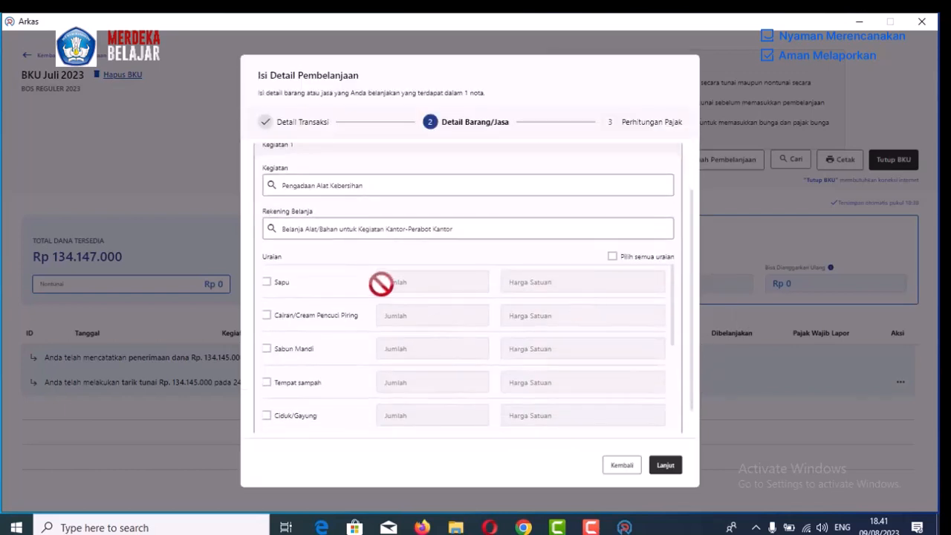
{"action": "left_click", "coordinate": [612, 256]}
{"action": "scroll", "coordinate": [673, 339], "scroll_direction": "down", "scroll_amount": 5}
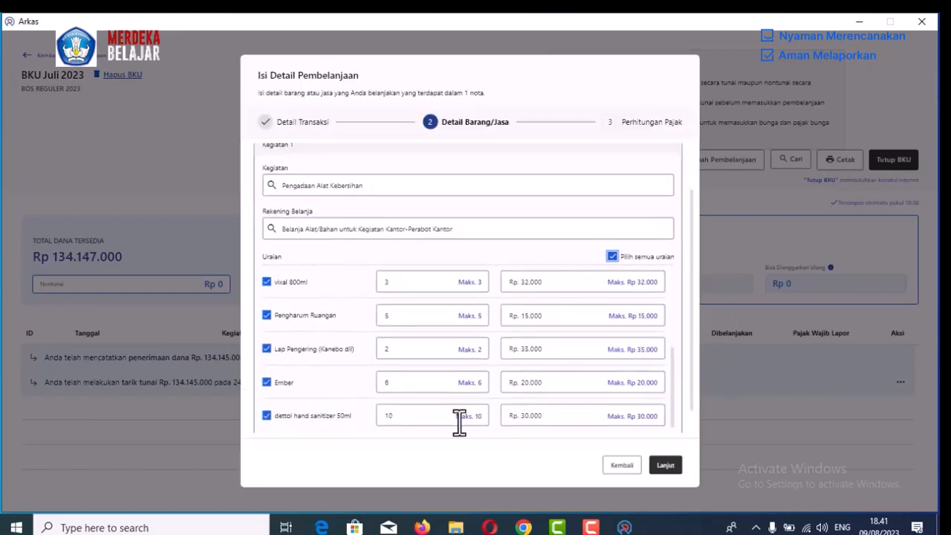
{"action": "scroll", "coordinate": [690, 431], "scroll_direction": "down", "scroll_amount": 1}
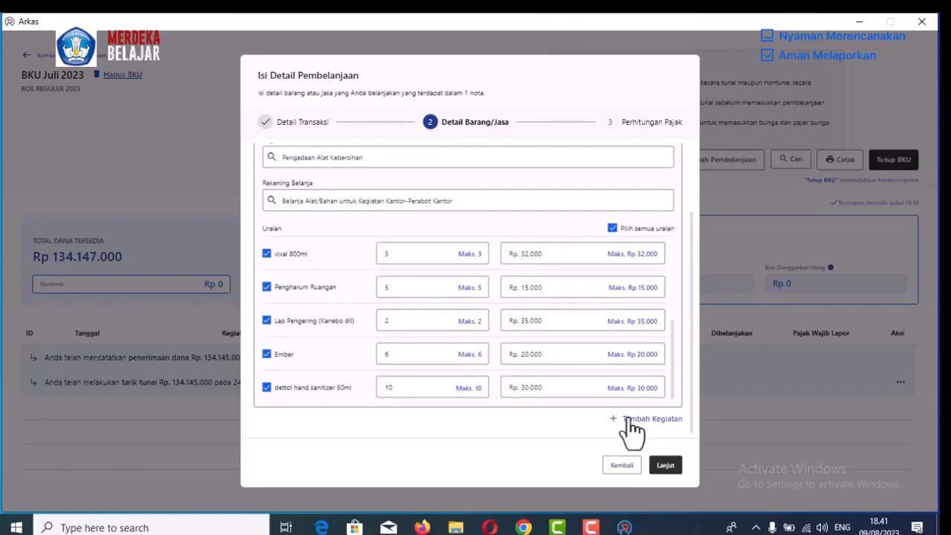
{"action": "left_click", "coordinate": [664, 466]}
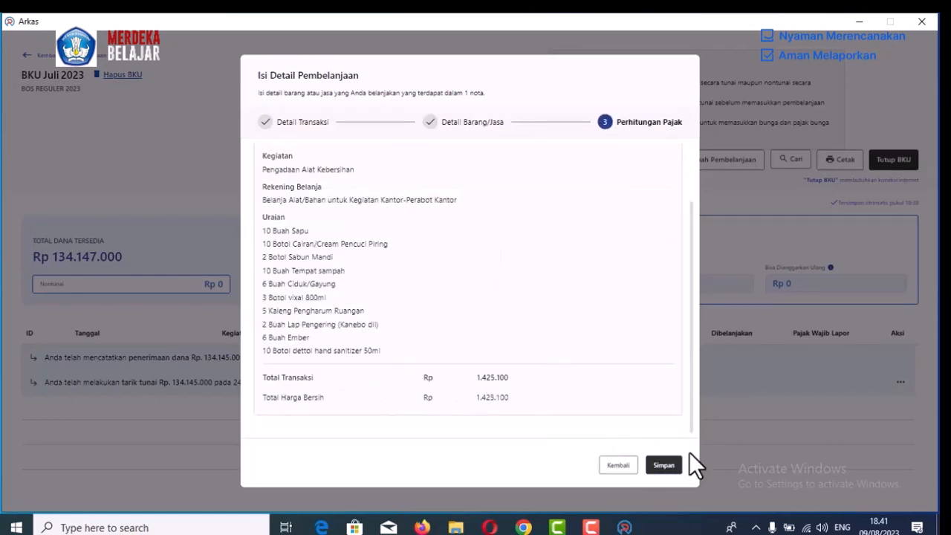
{"action": "left_click", "coordinate": [663, 466]}
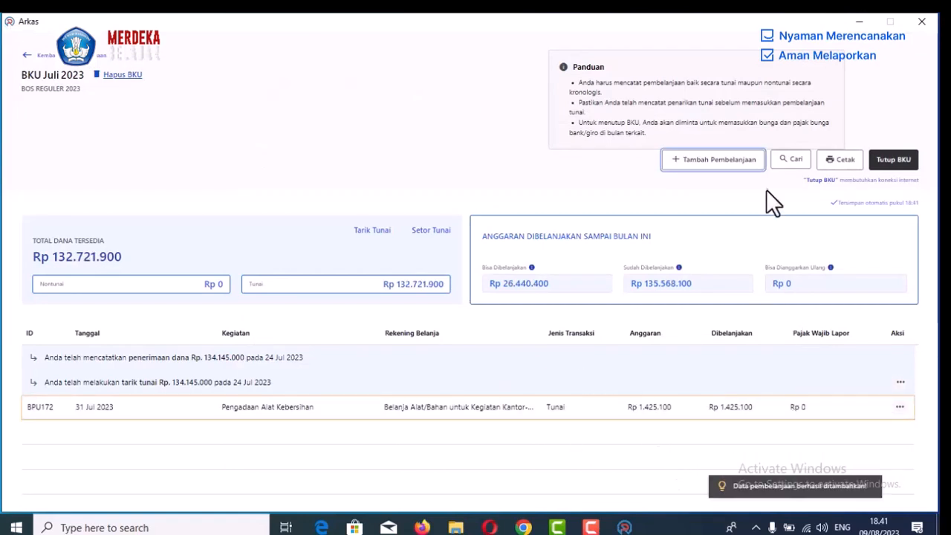
{"action": "left_click", "coordinate": [748, 164]}
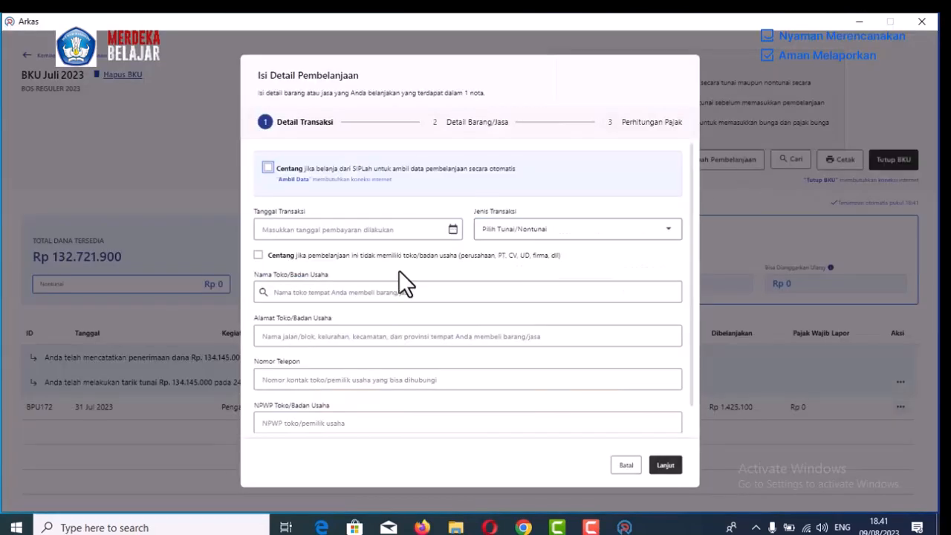
{"action": "left_click", "coordinate": [509, 230]}
{"action": "left_click", "coordinate": [513, 256]}
{"action": "left_click", "coordinate": [452, 229]}
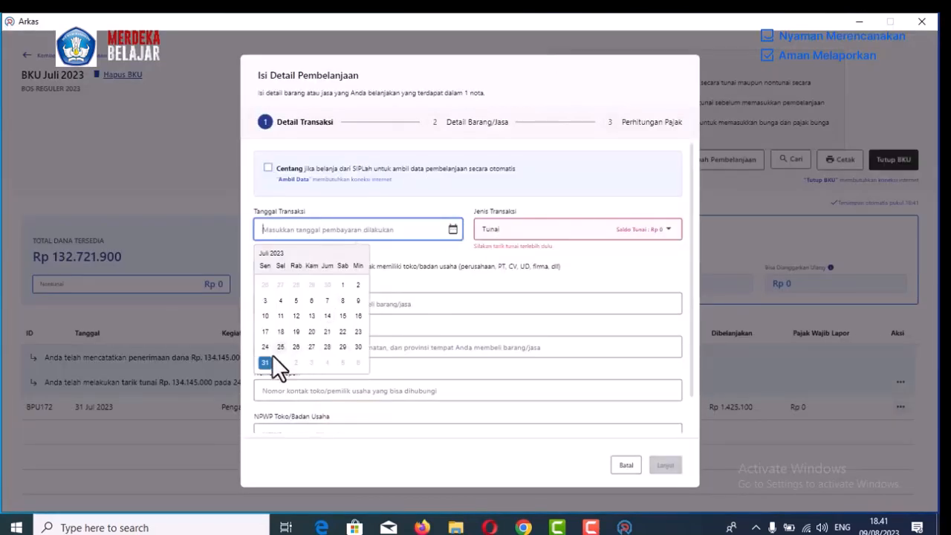
{"action": "left_click", "coordinate": [270, 361]}
{"action": "left_click", "coordinate": [298, 293]}
{"action": "left_click", "coordinate": [258, 256]}
{"action": "left_click", "coordinate": [297, 297]}
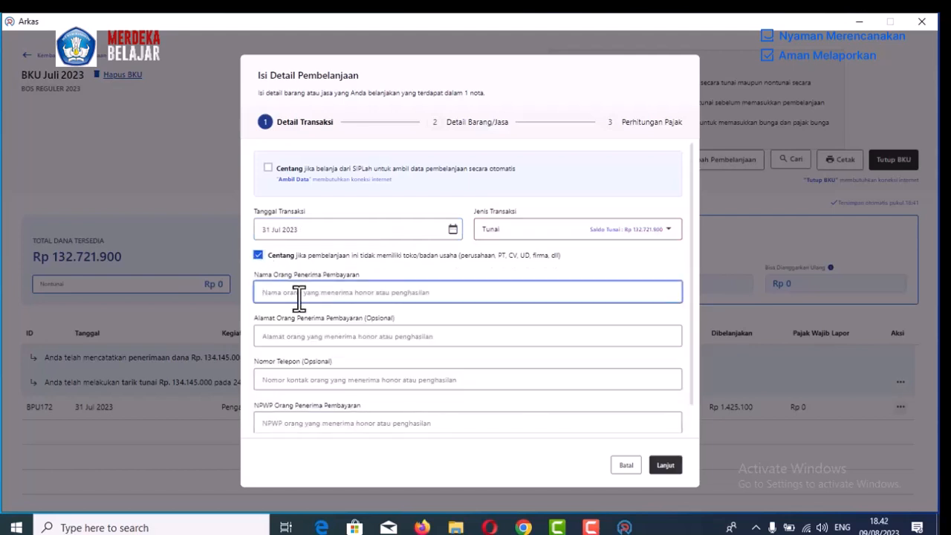
{"action": "left_click", "coordinate": [259, 255]}
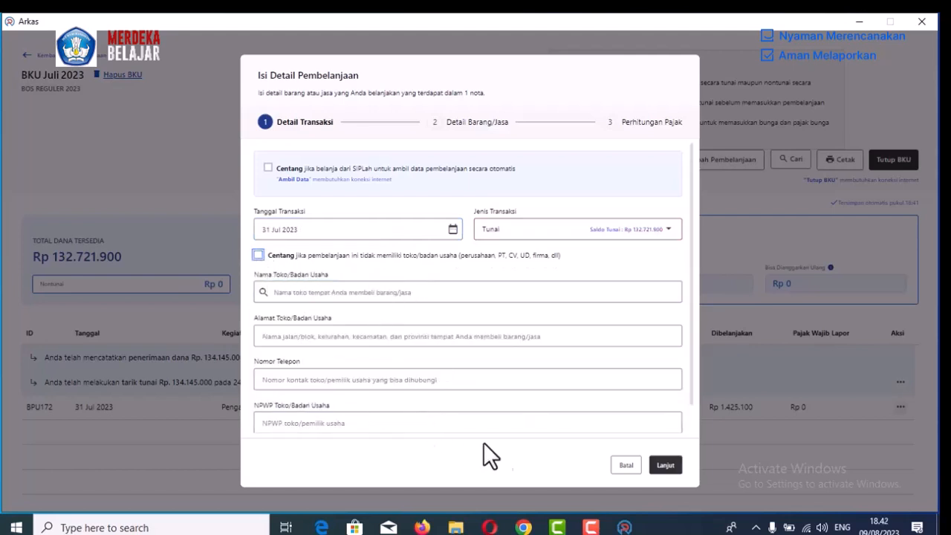
{"action": "left_click", "coordinate": [627, 468]}
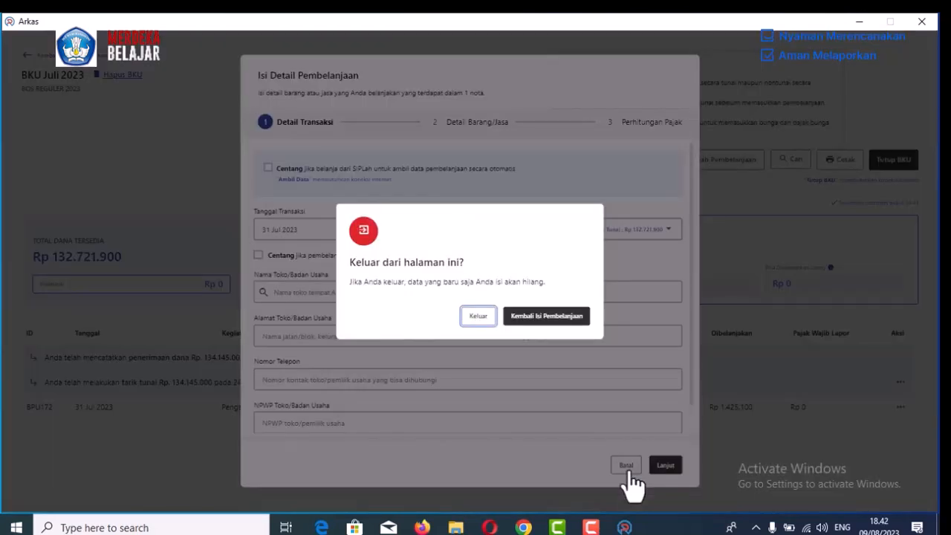
{"action": "left_click", "coordinate": [479, 318]}
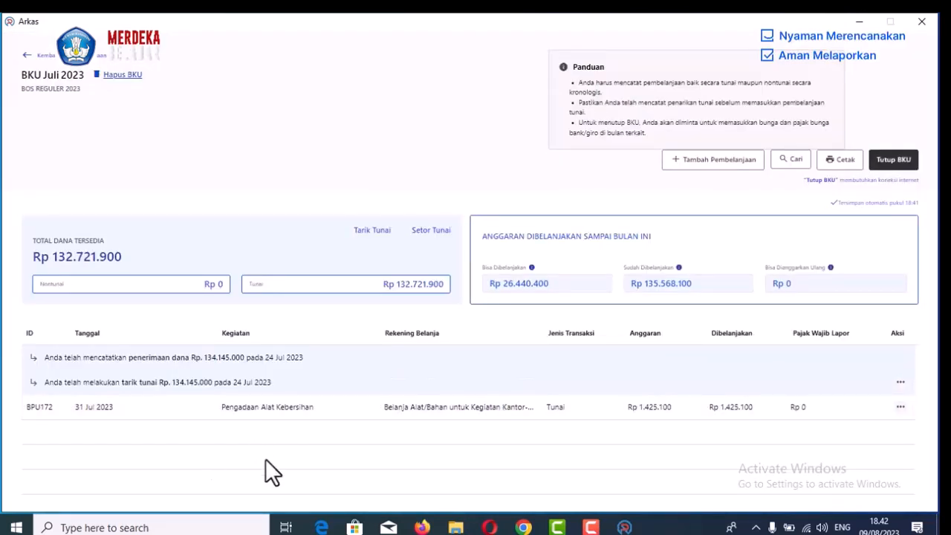
View the expenditure details of the Pengadaan Alat Kebersihan entry in the July BKU, and close them.
{"action": "left_click", "coordinate": [902, 407]}
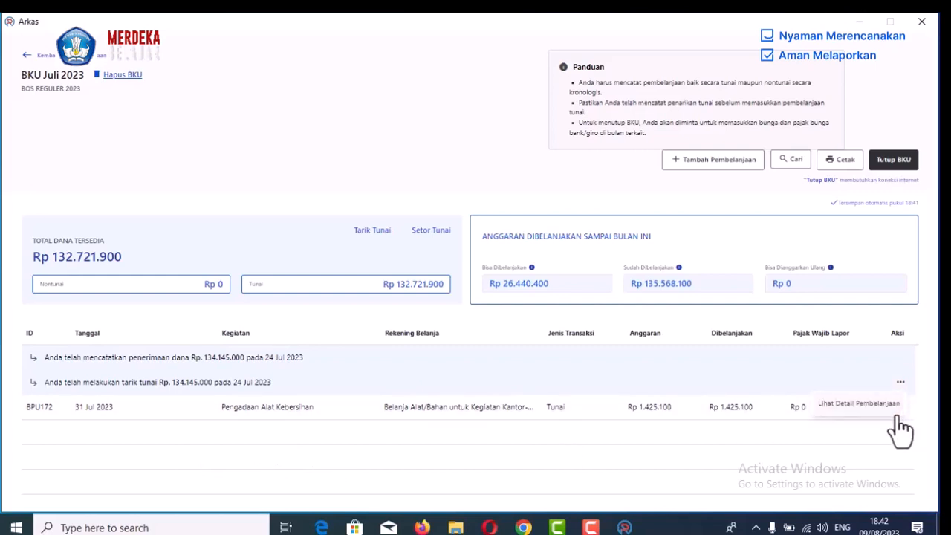
{"action": "left_click", "coordinate": [885, 407]}
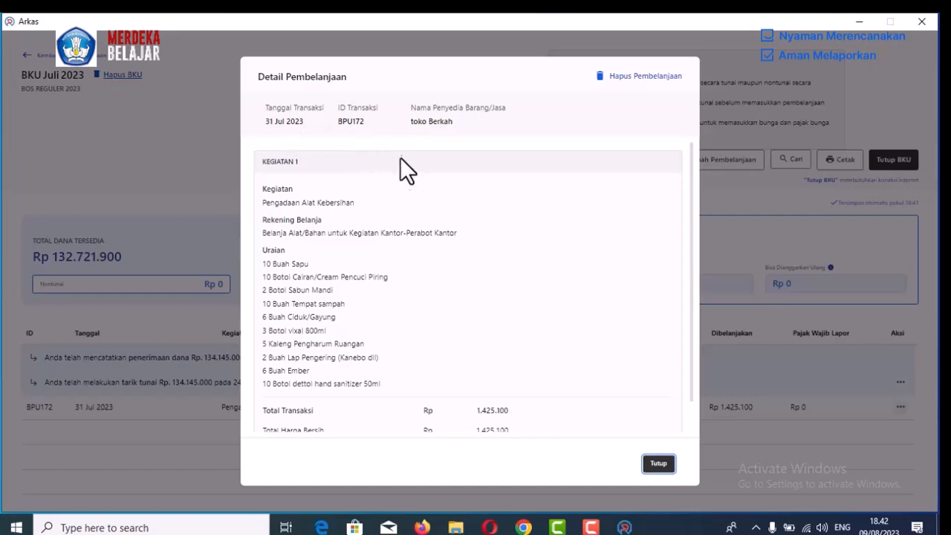
{"action": "left_click", "coordinate": [657, 466]}
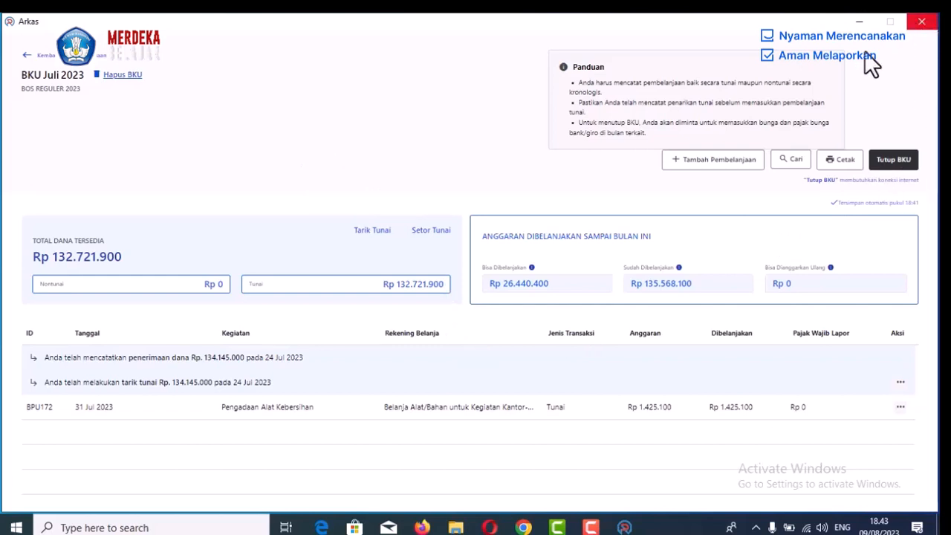
Leave the July 2023 BKU for the BKU overview and close ARKAS.
{"action": "left_click", "coordinate": [25, 54]}
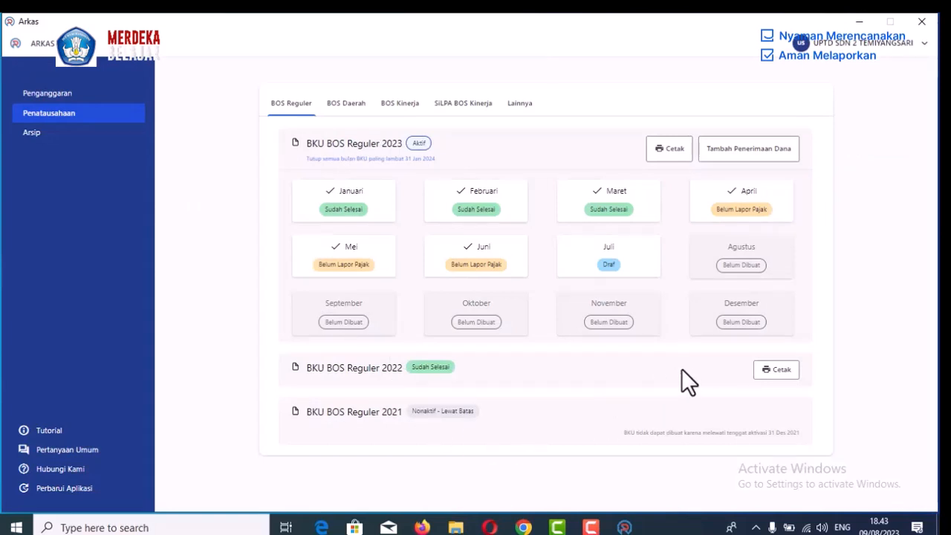
{"action": "left_click", "coordinate": [921, 22]}
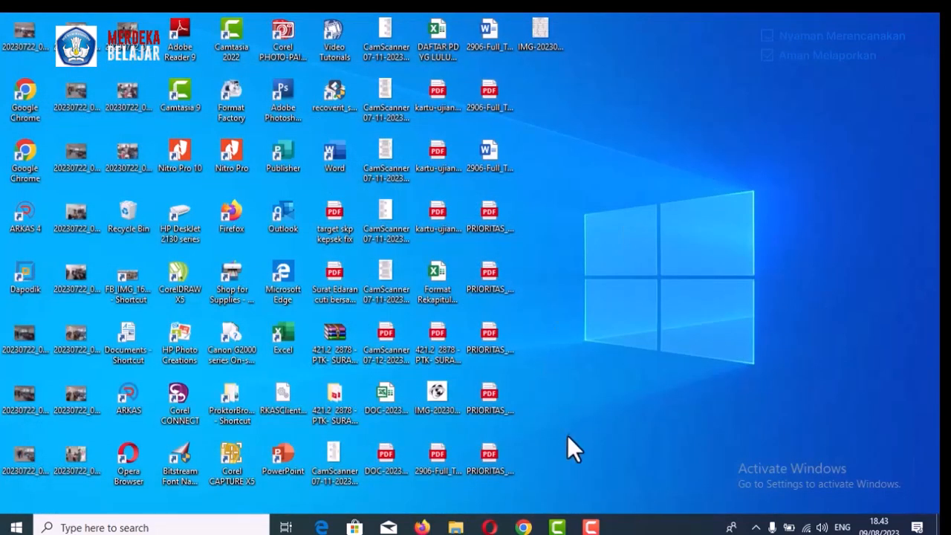
{"action": "left_click", "coordinate": [591, 526]}
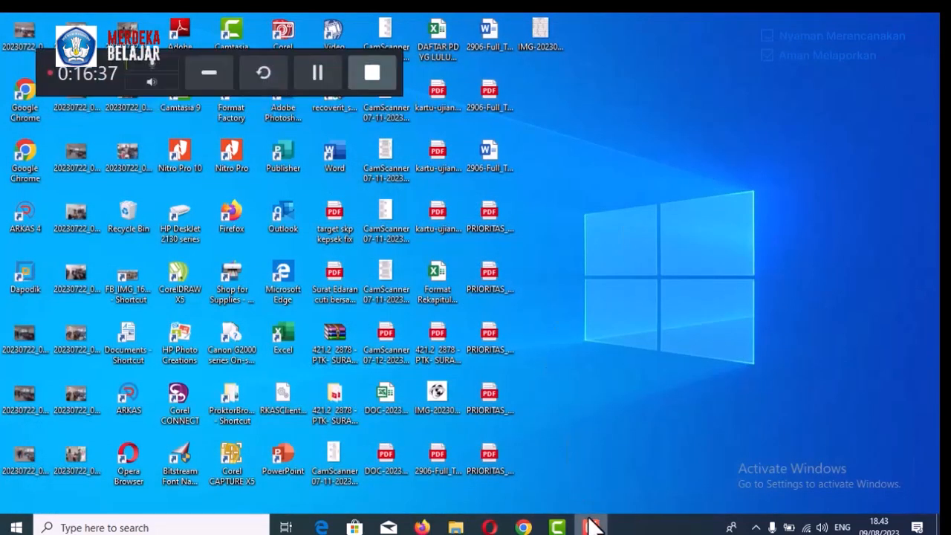
{"action": "left_click", "coordinate": [373, 70]}
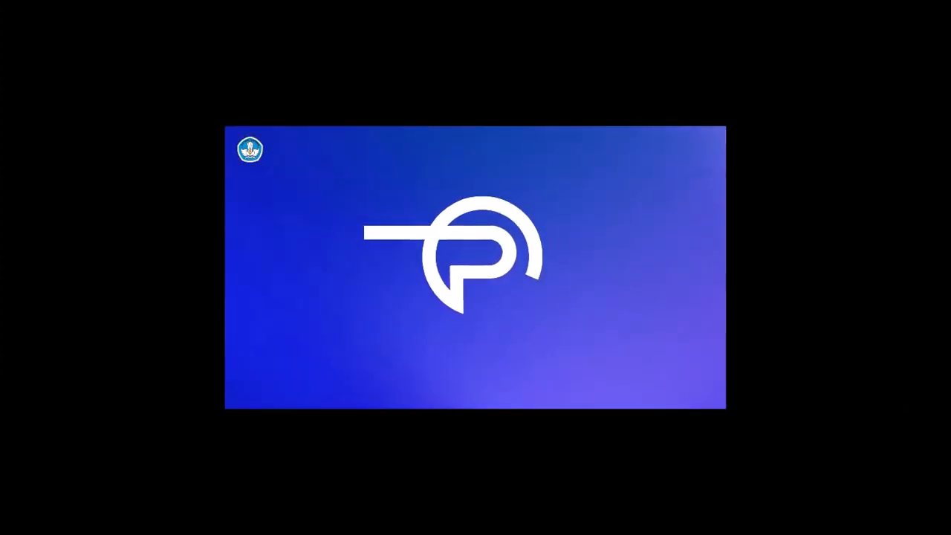